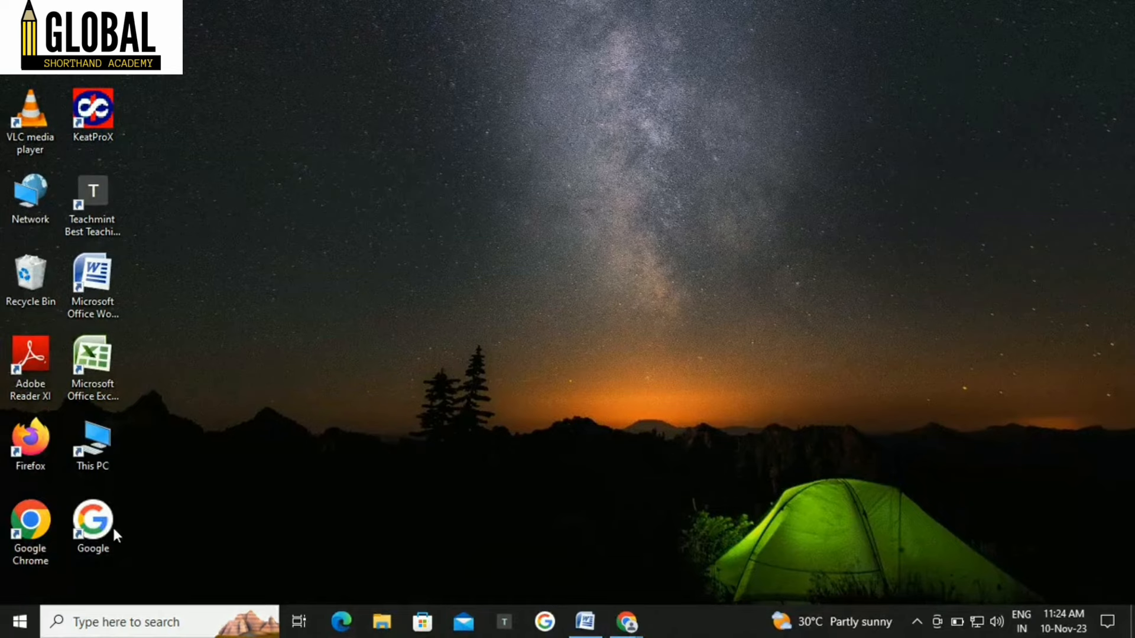
- Launch Google Chrome with the profile that has a photo, maximize its window and open the Gmail inbox
double_click(36, 540)
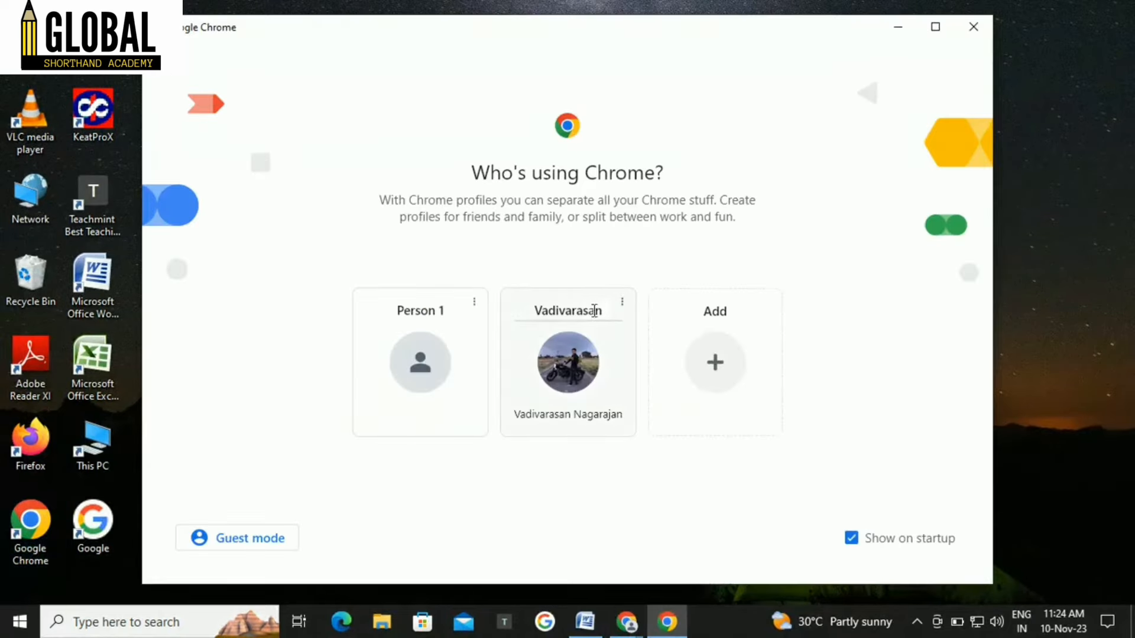
left_click(595, 311)
left_click(592, 351)
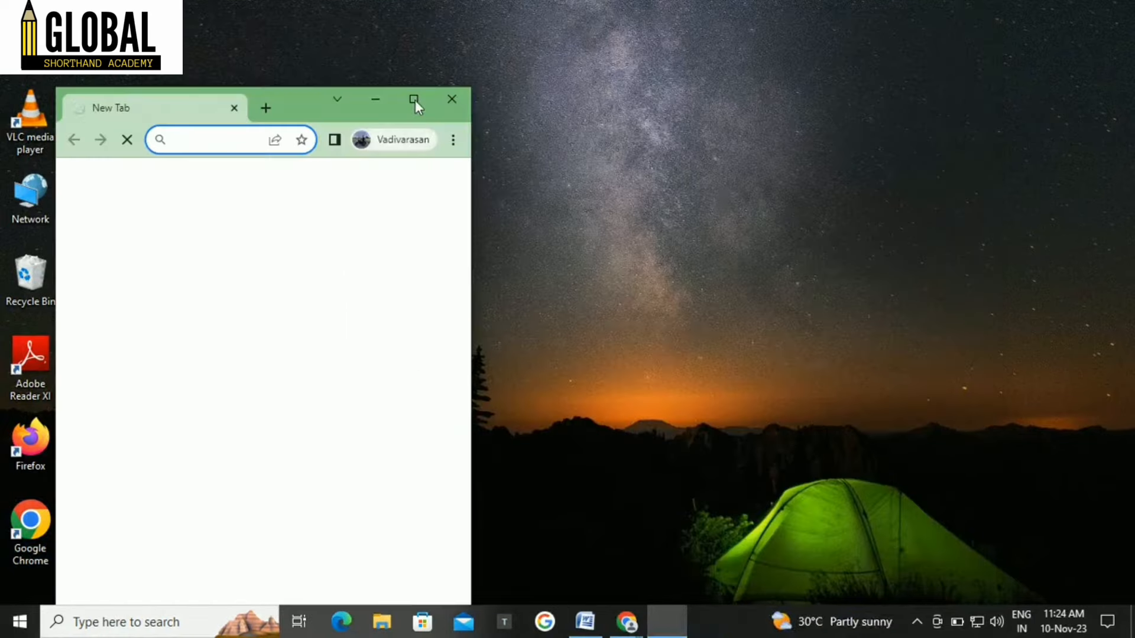
left_click(414, 99)
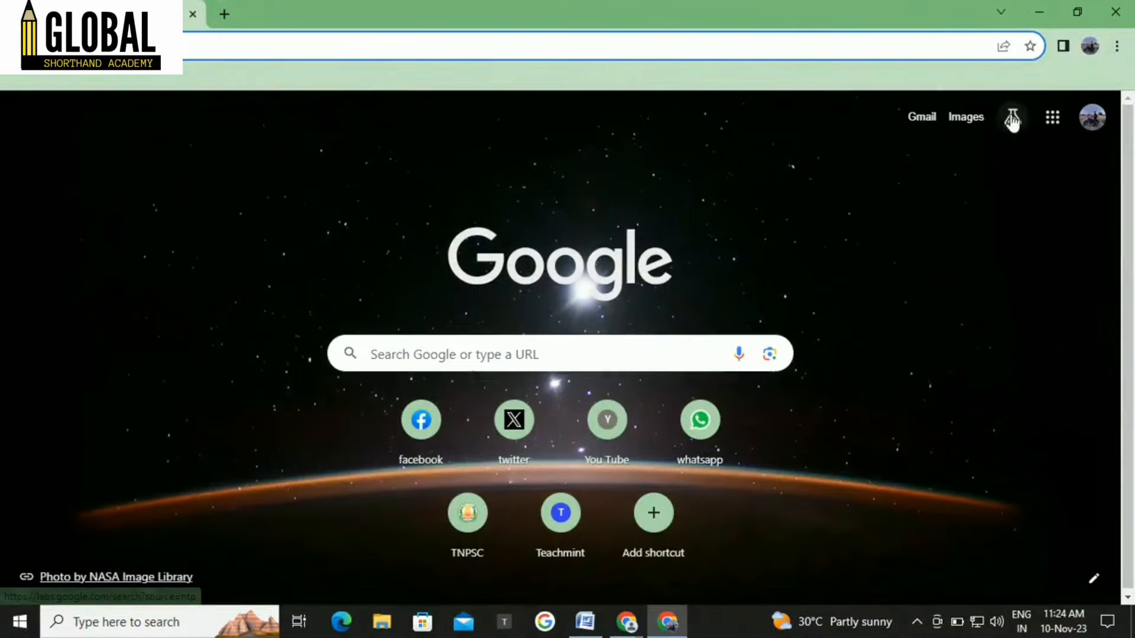
left_click(933, 122)
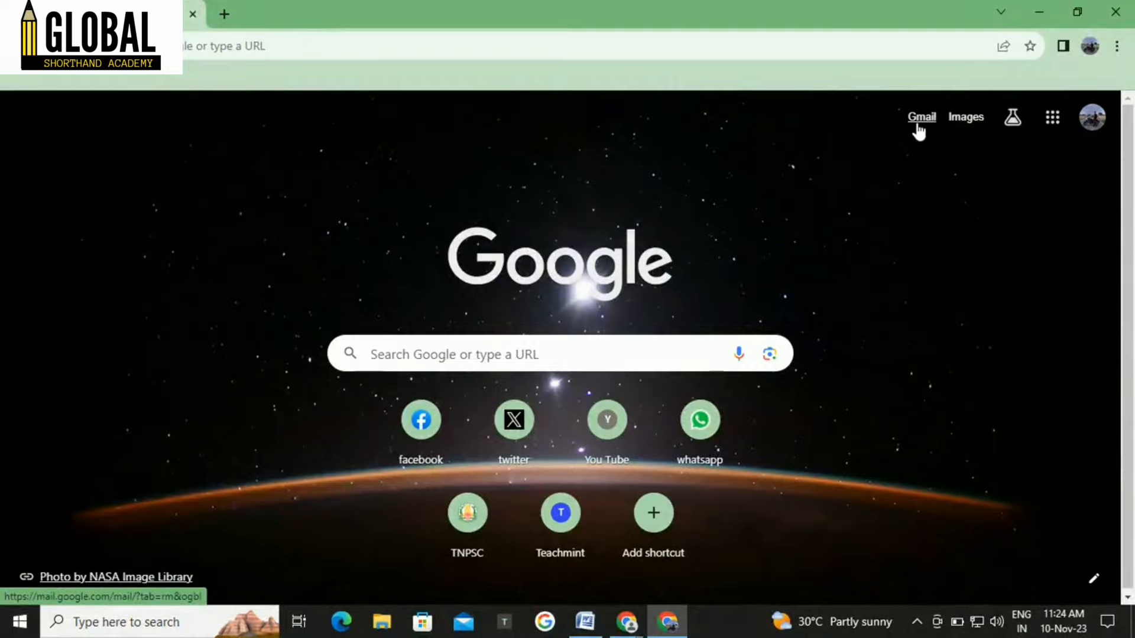
left_click(920, 125)
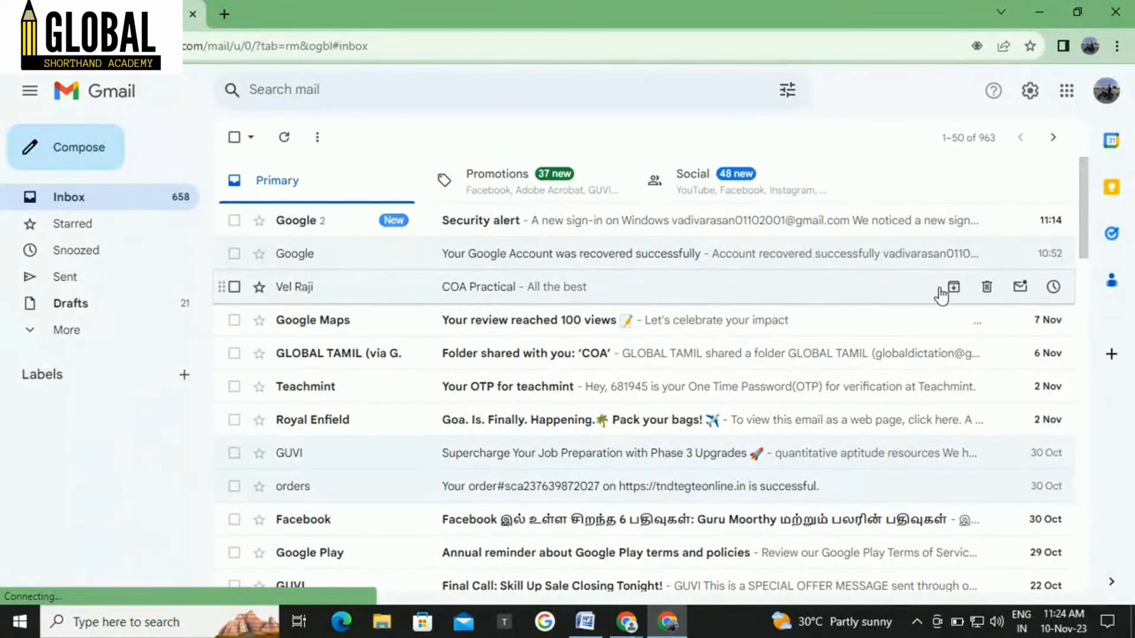
- Delete the "COA Practical" email from the inbox and open the Bin folder
left_click(985, 289)
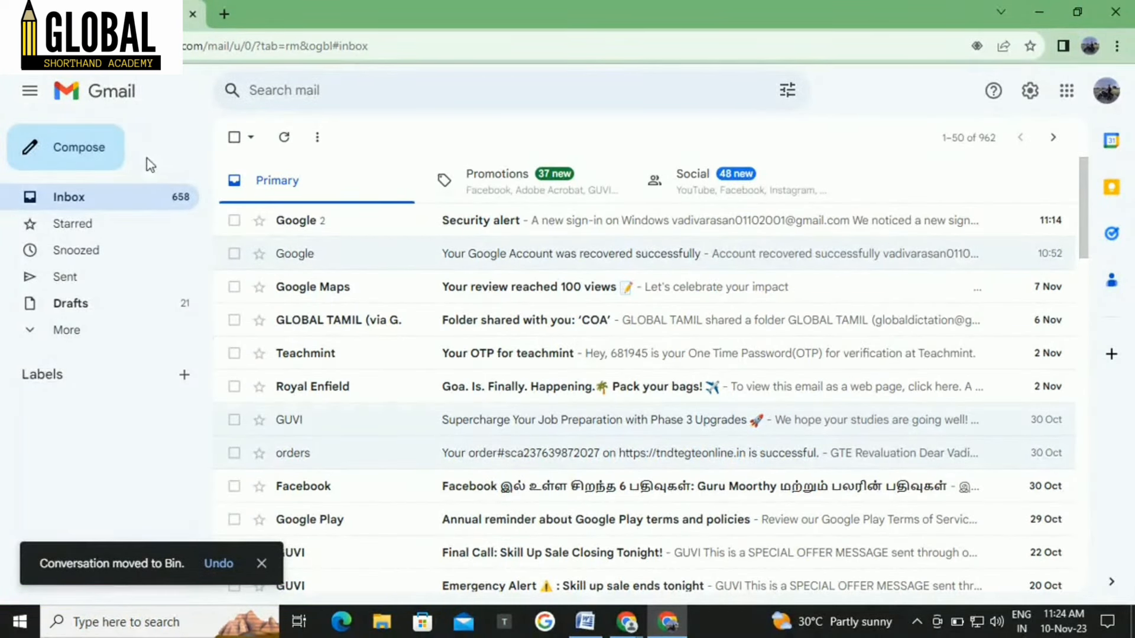
left_click(31, 99)
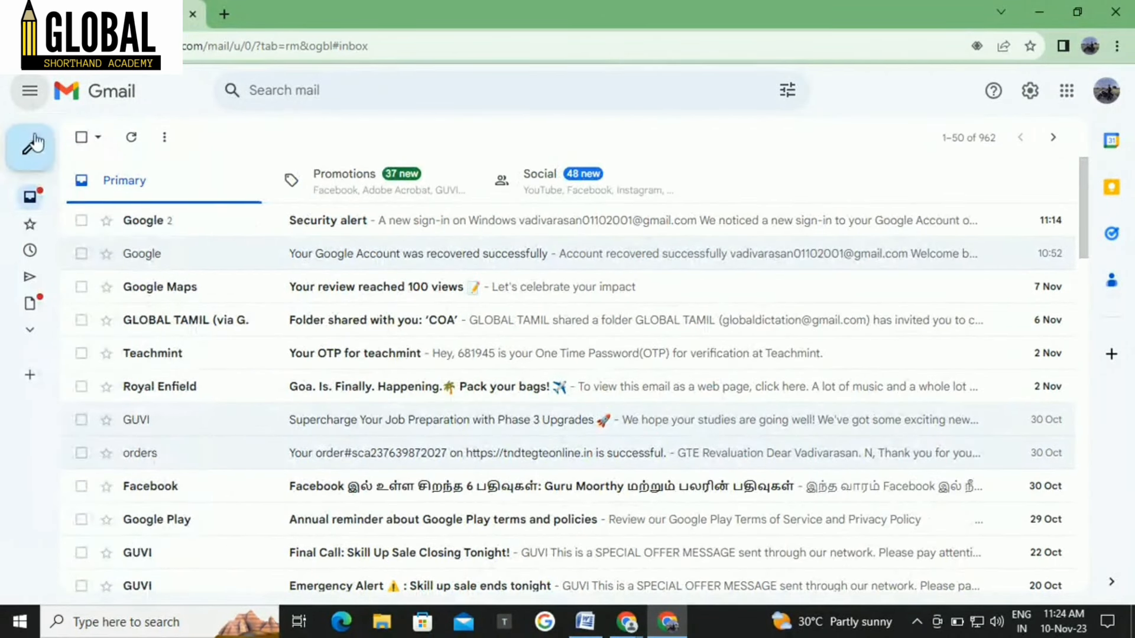
mouse_move(38, 186)
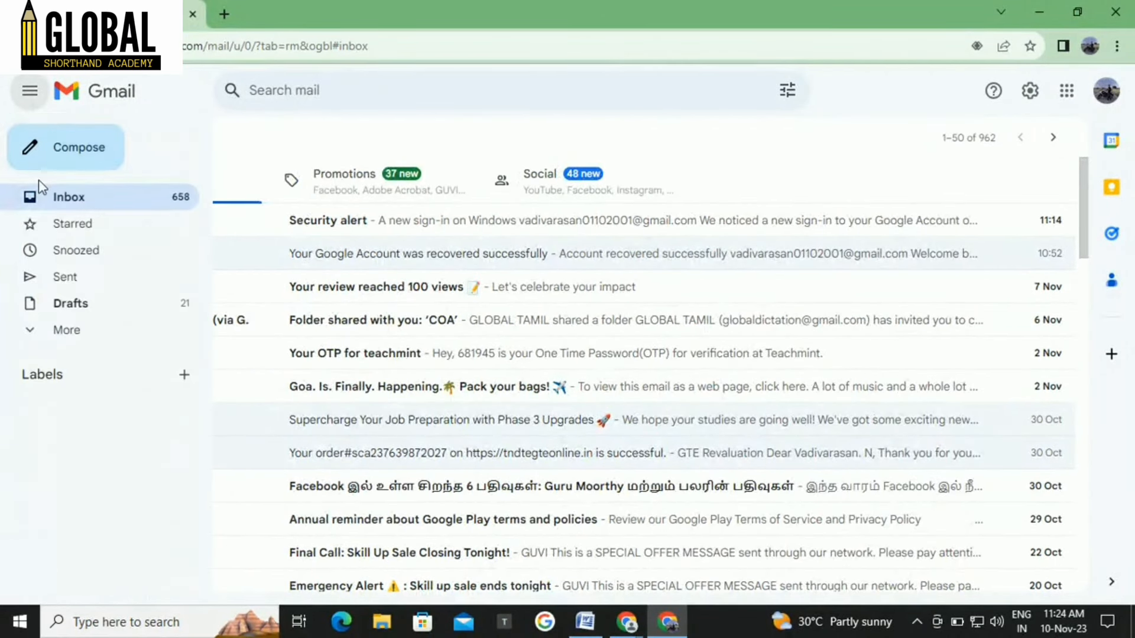
left_click(59, 332)
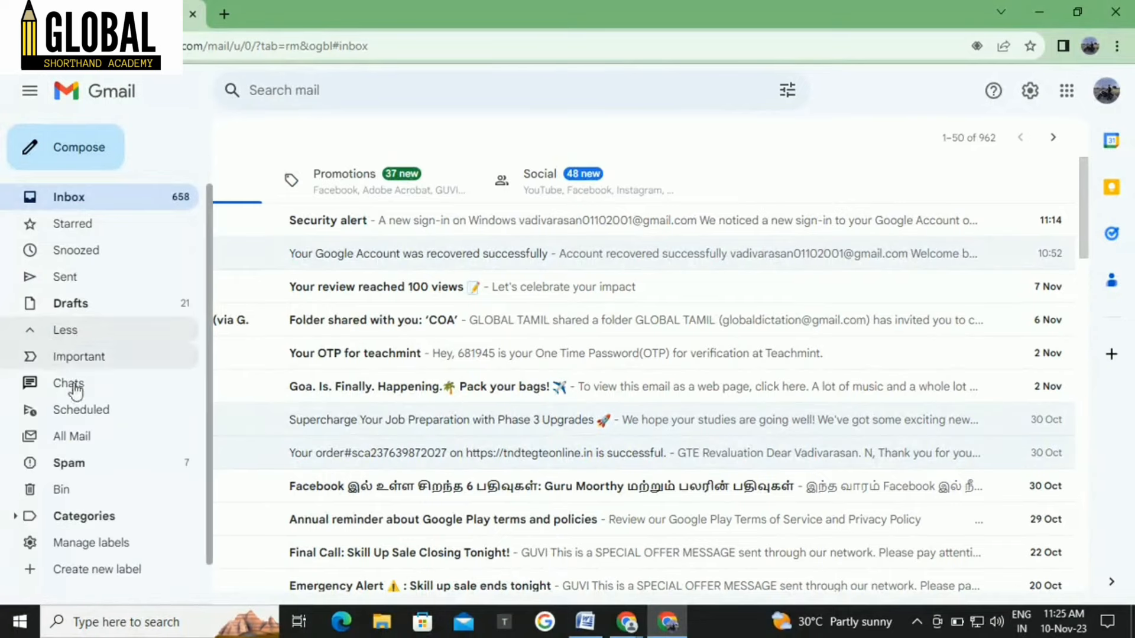
left_click(80, 496)
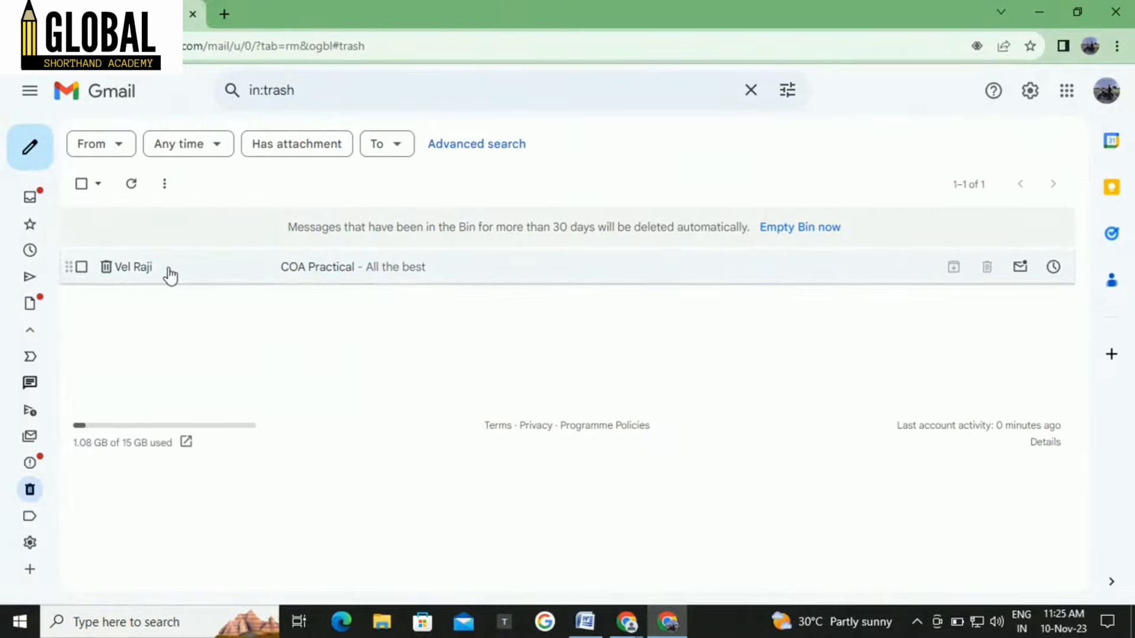
- Restore the "COA Practical" email from the Bin to the inbox and go back to the inbox
right_click(446, 267)
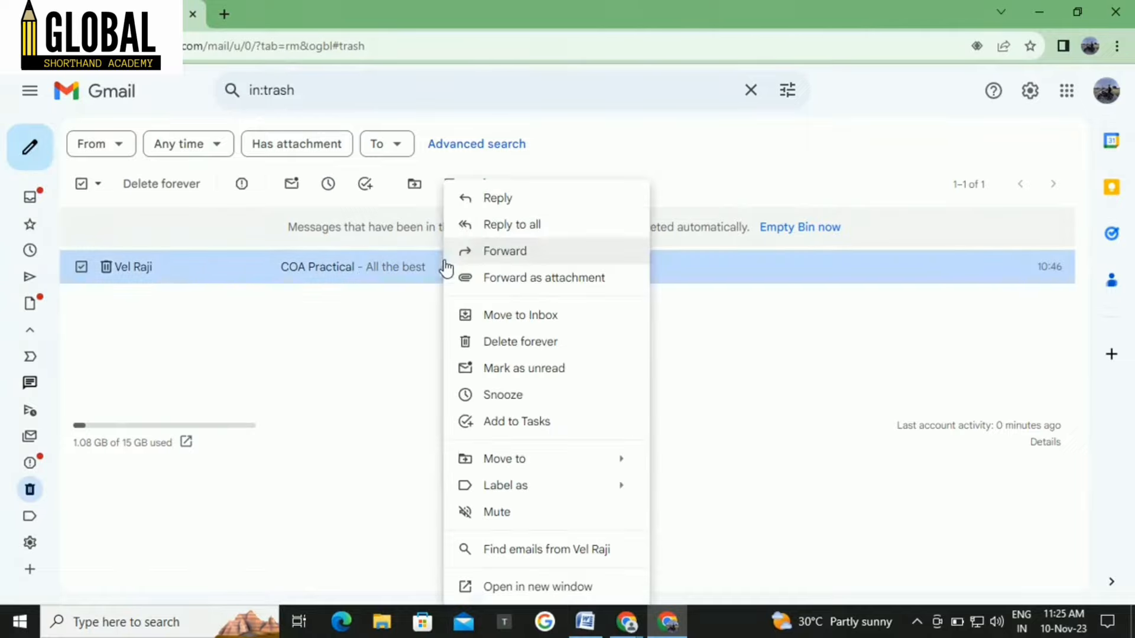
left_click(535, 322)
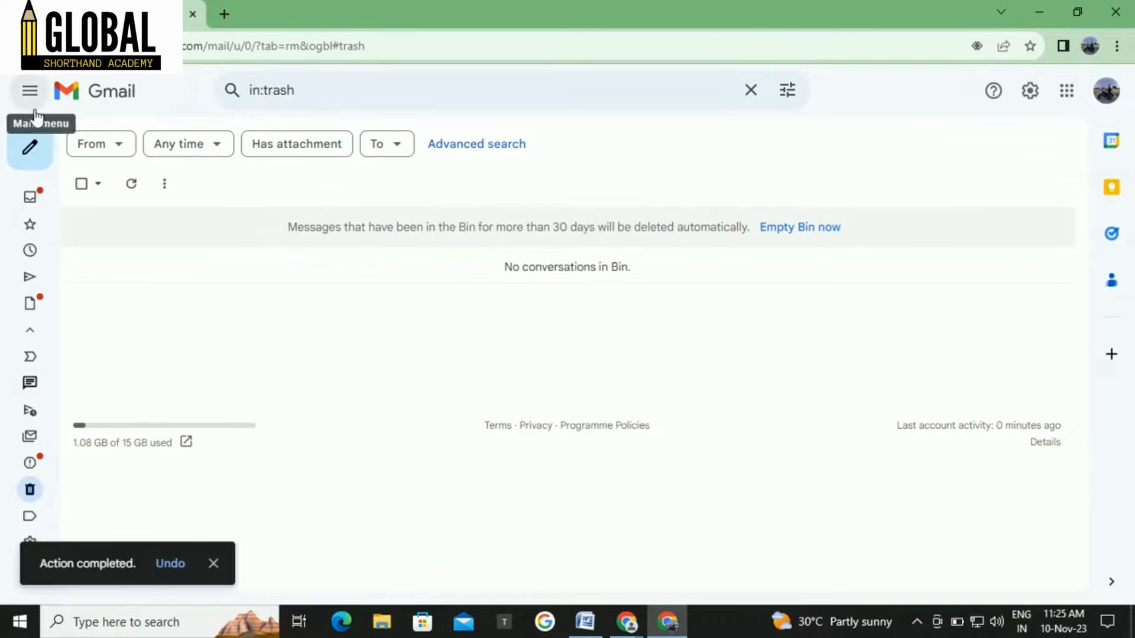
left_click(30, 92)
left_click(68, 197)
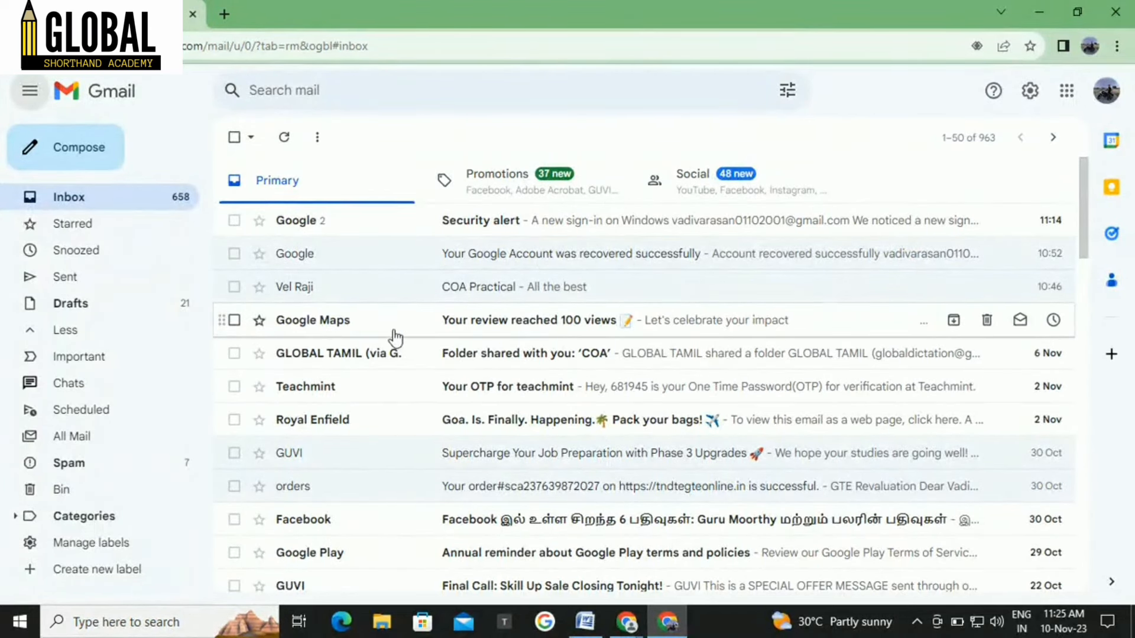
- Open the "COA Practical" email and write a reply with the text "thanks"
left_click(476, 287)
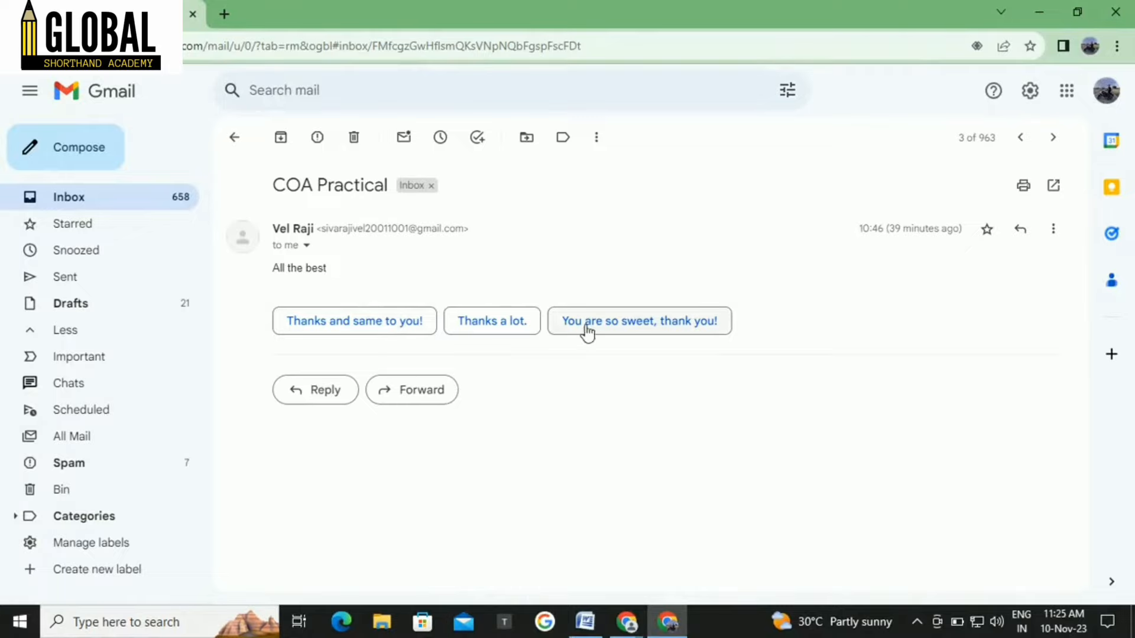
left_click(339, 395)
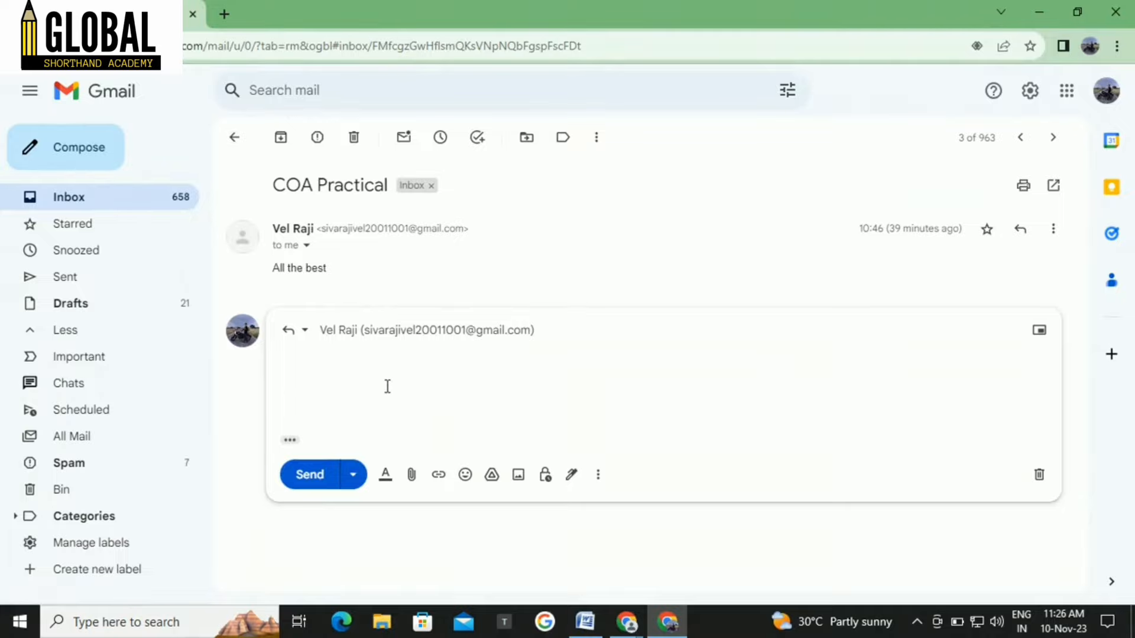
type("thanks")
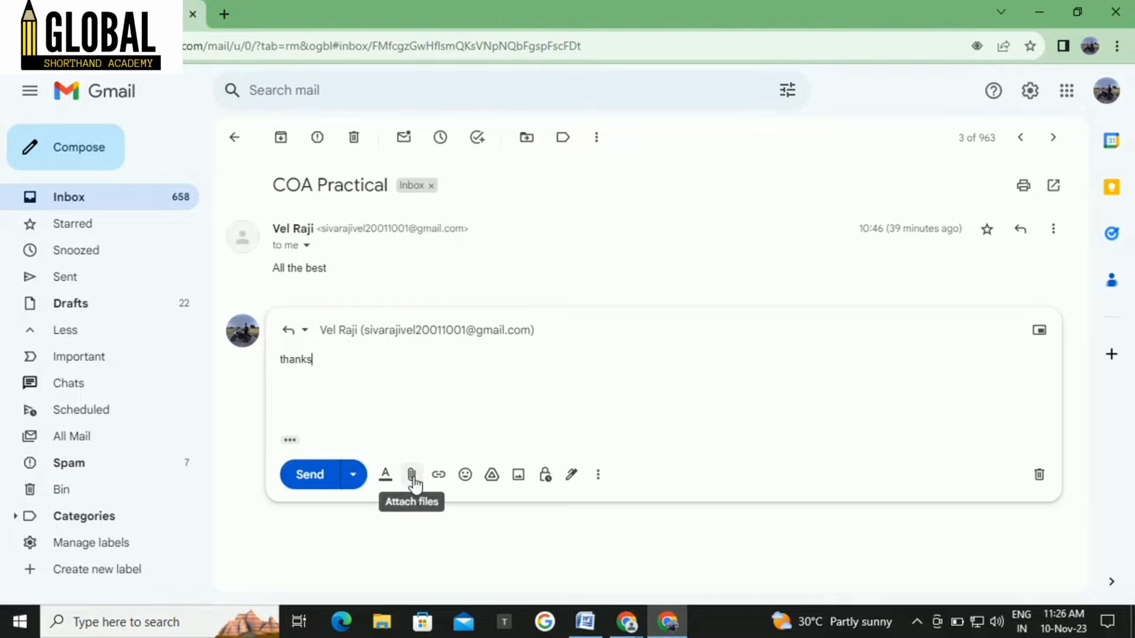
left_click(412, 476)
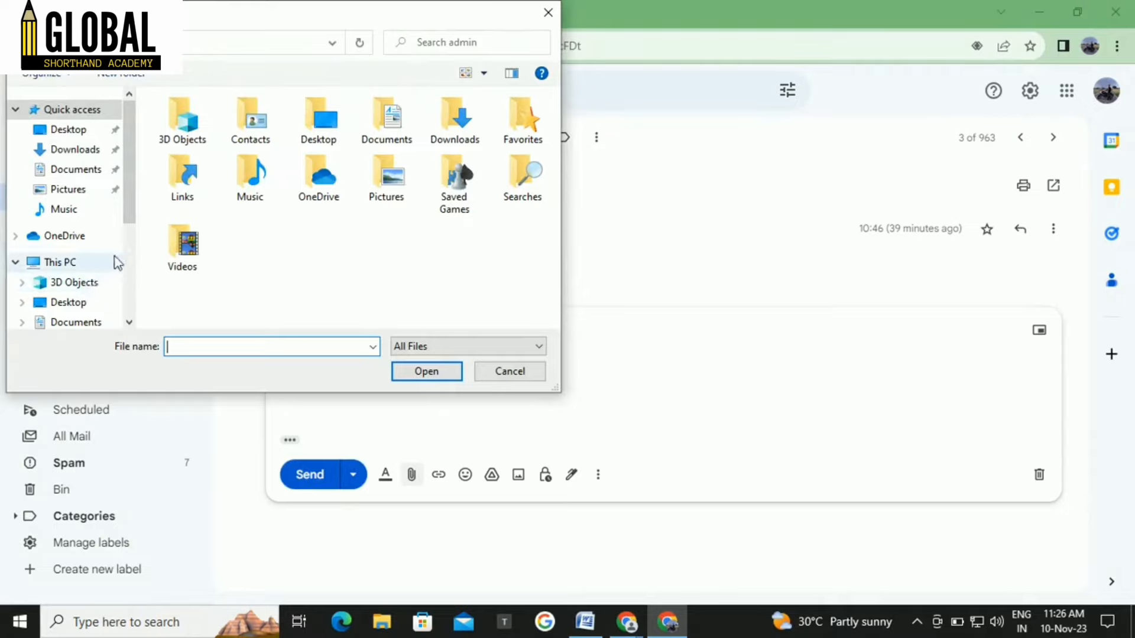
scroll(132, 274, "down", 3)
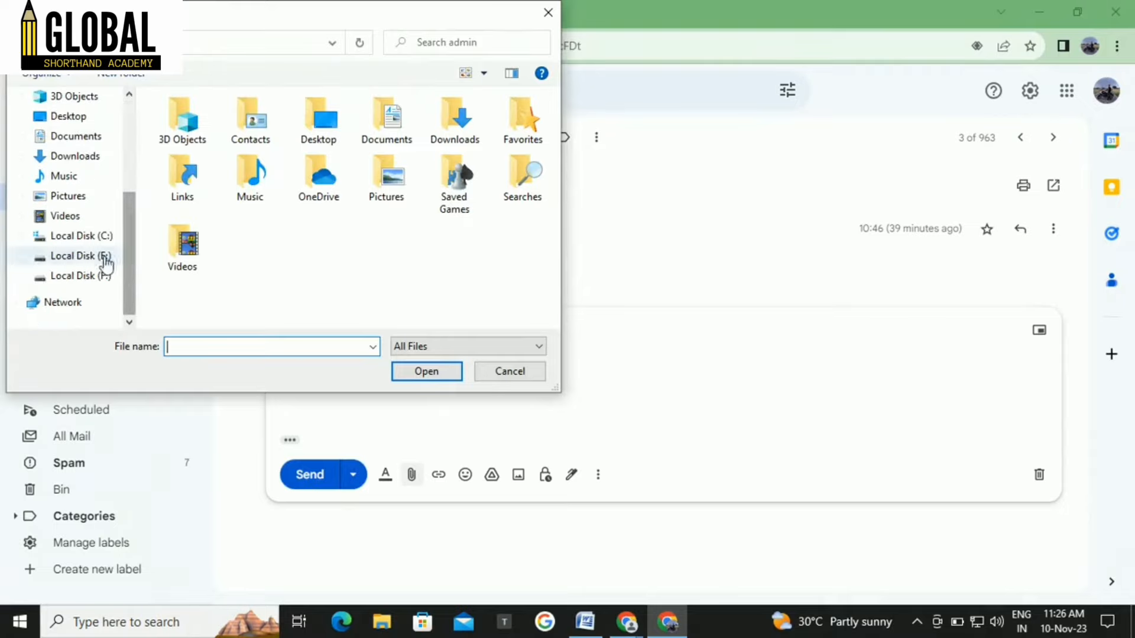
left_click(89, 256)
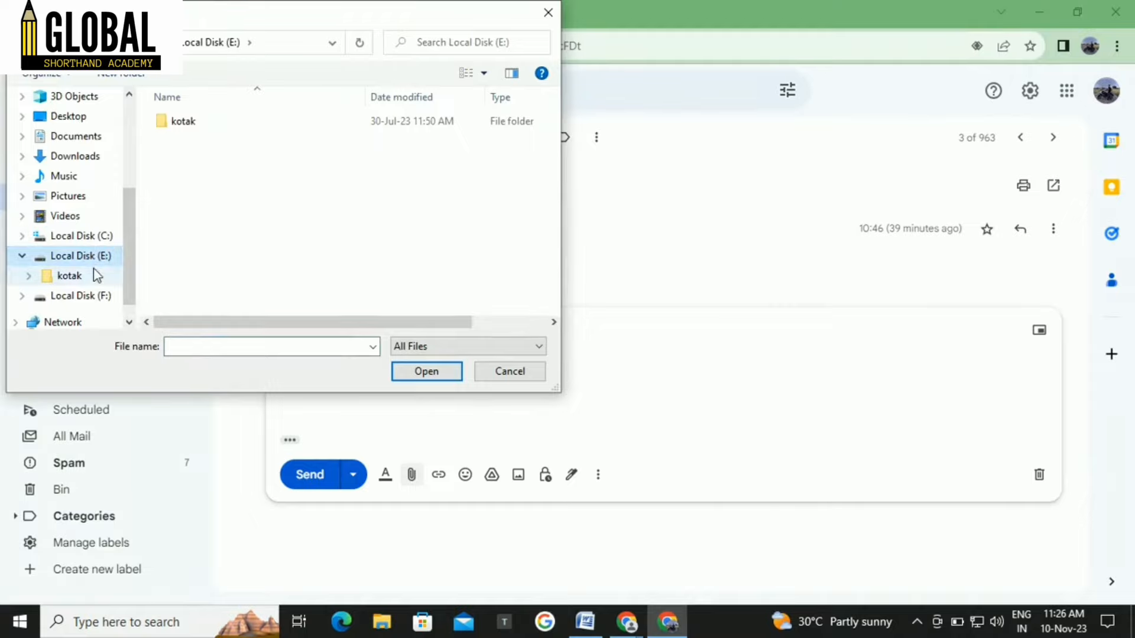
left_click(96, 297)
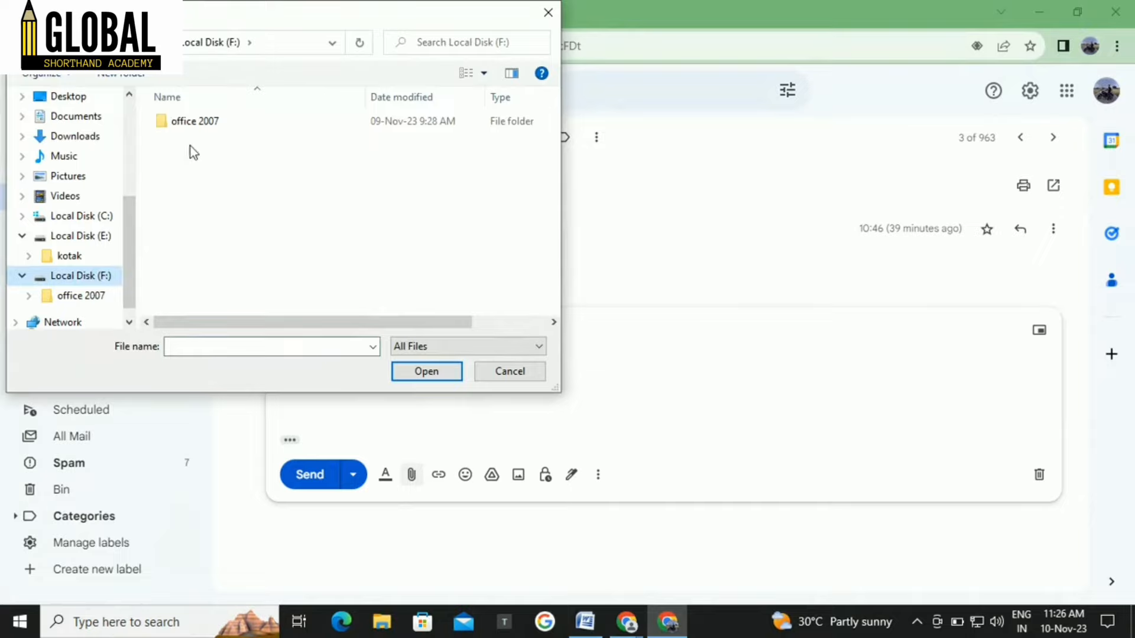
left_click(215, 123)
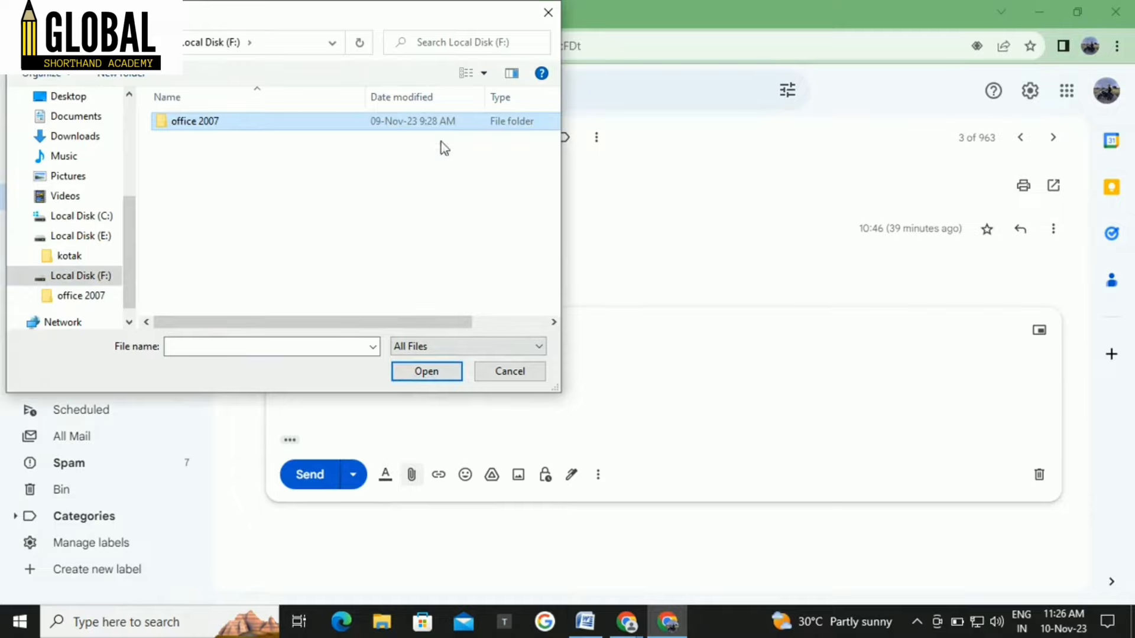
left_click(544, 16)
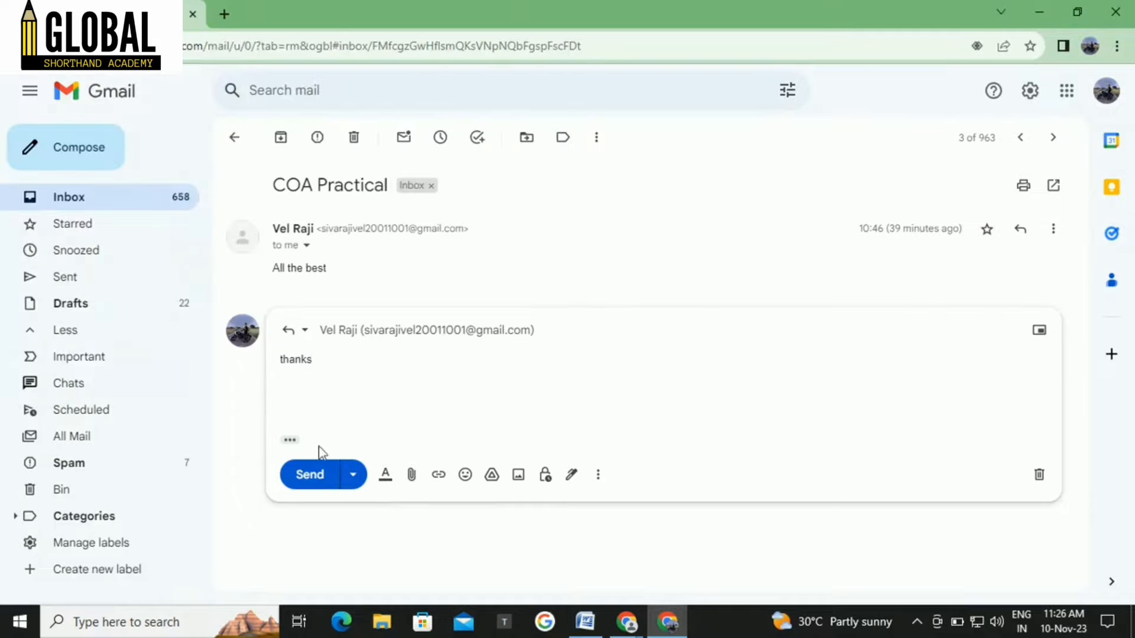
- Send the reply, and start a forward of the message but leave it without sending
left_click(311, 476)
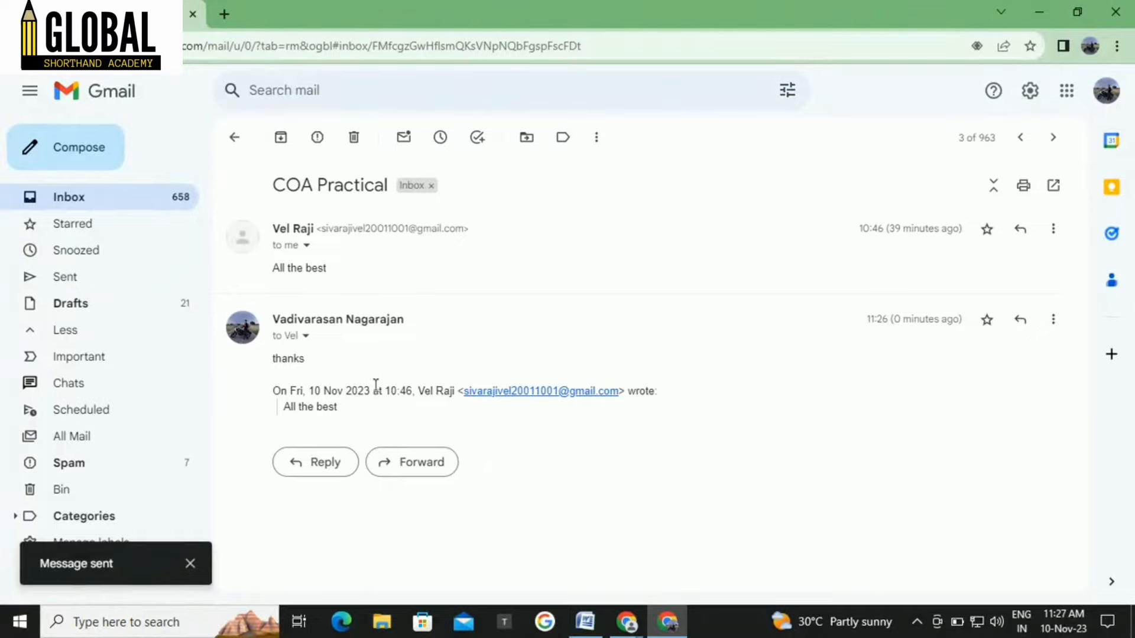
left_click(421, 465)
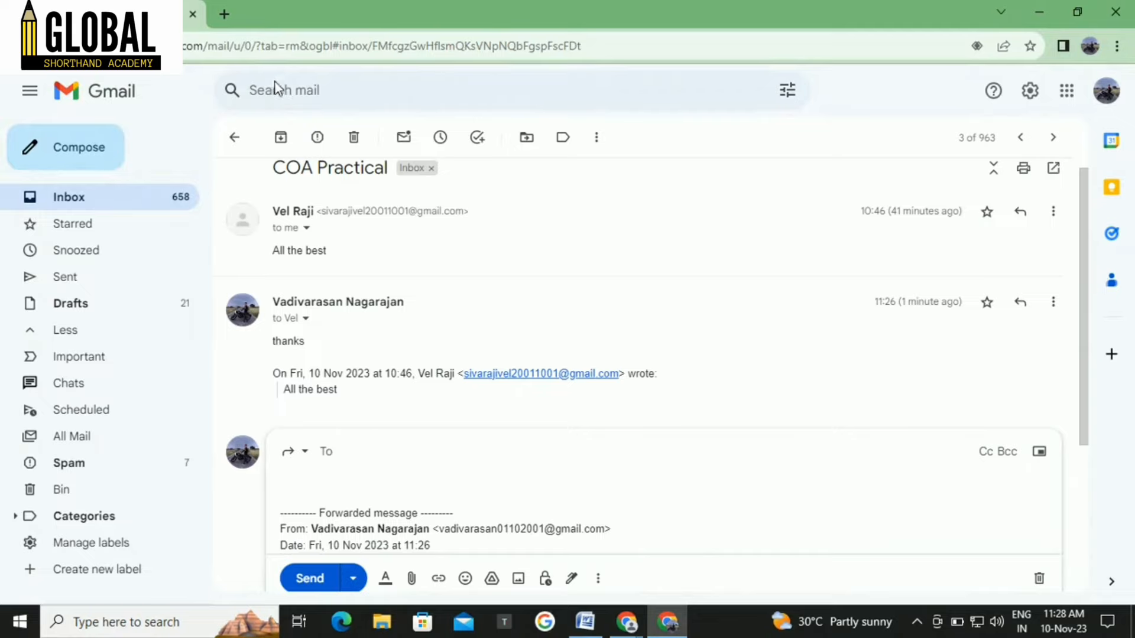
left_click(13, 46)
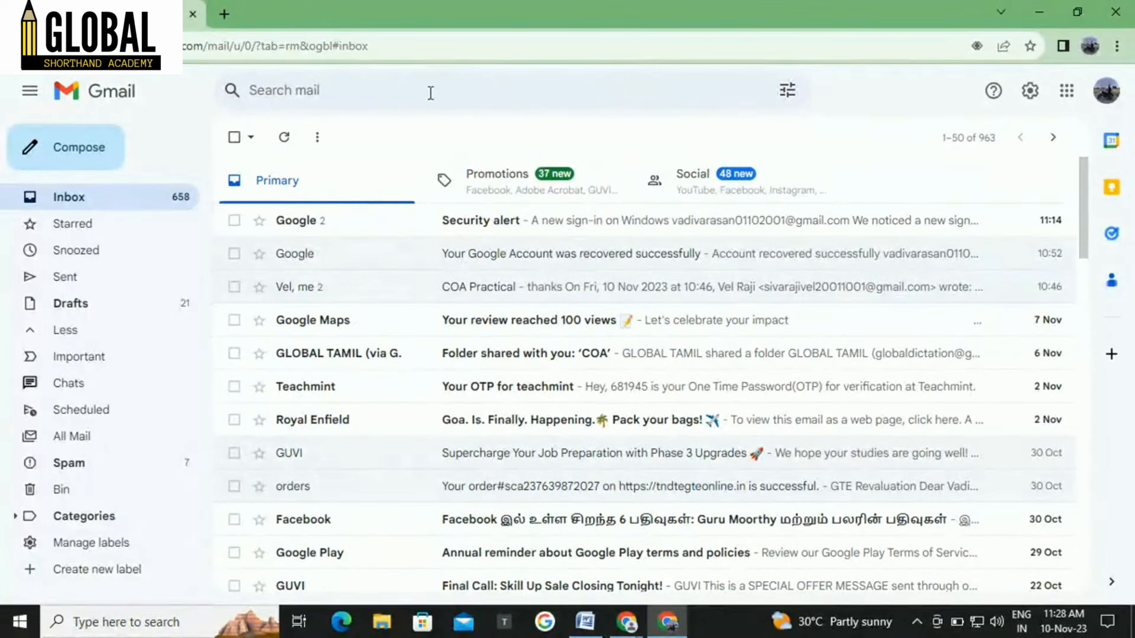
- Set up an advanced mail search for messages that include the words "royal enfield"
left_click(792, 93)
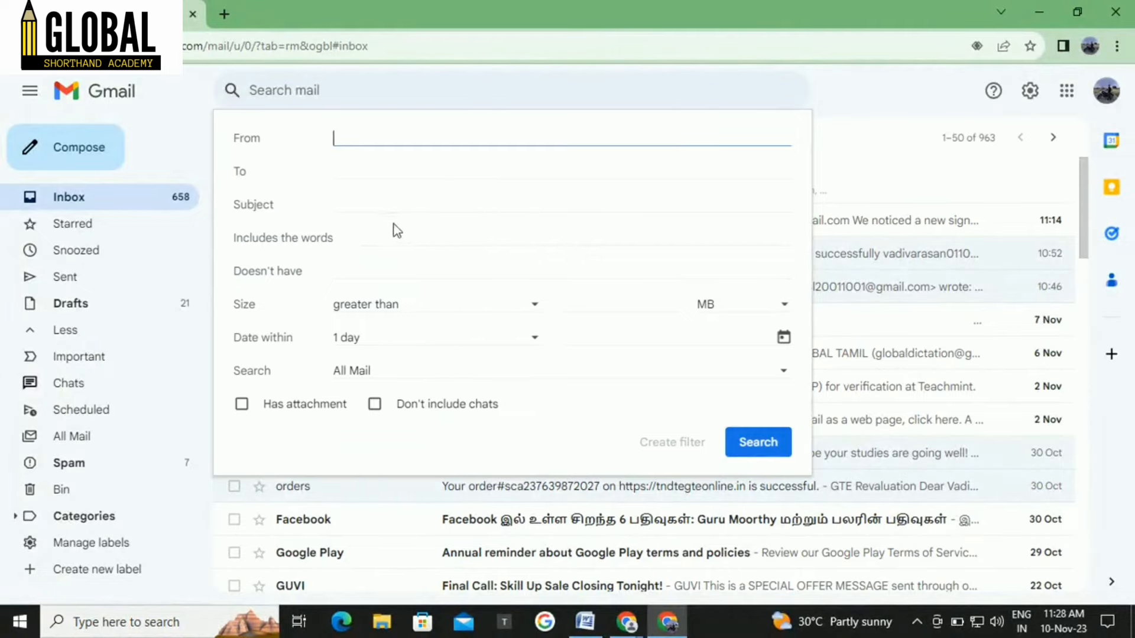
left_click(402, 211)
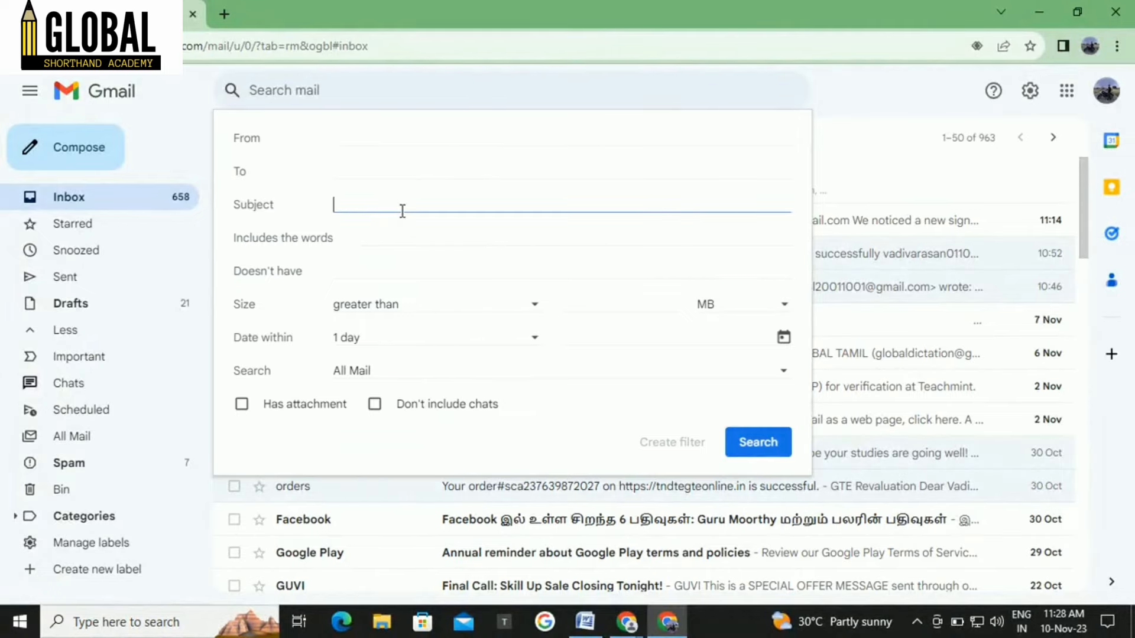
left_click(402, 231)
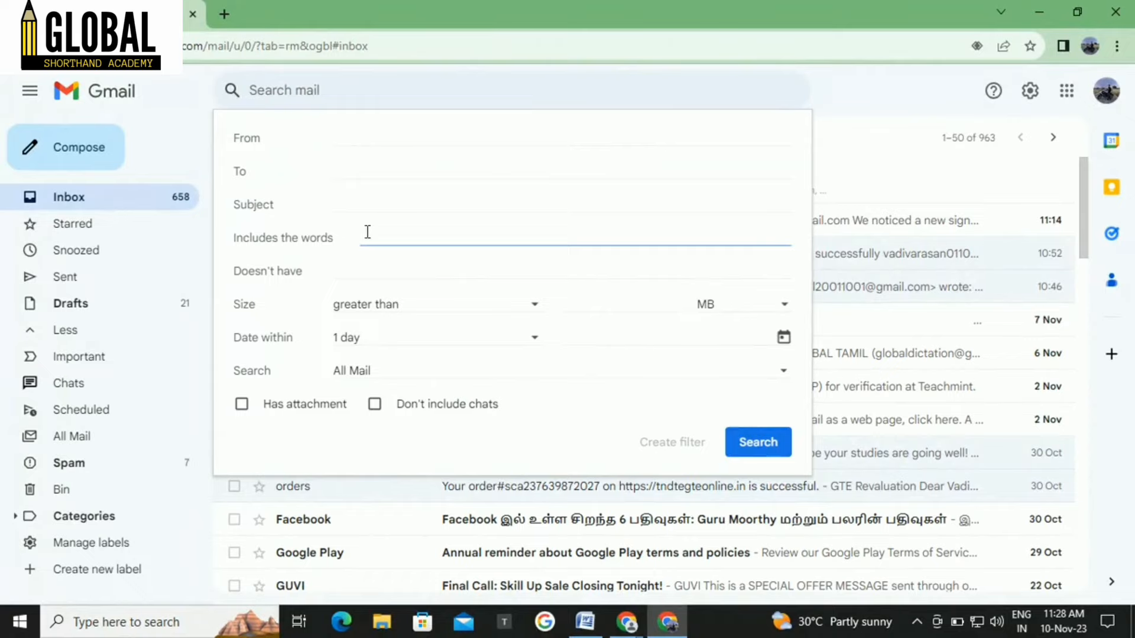
type("r")
type("eya")
type("l ")
type("enfi")
type("e")
type("ld")
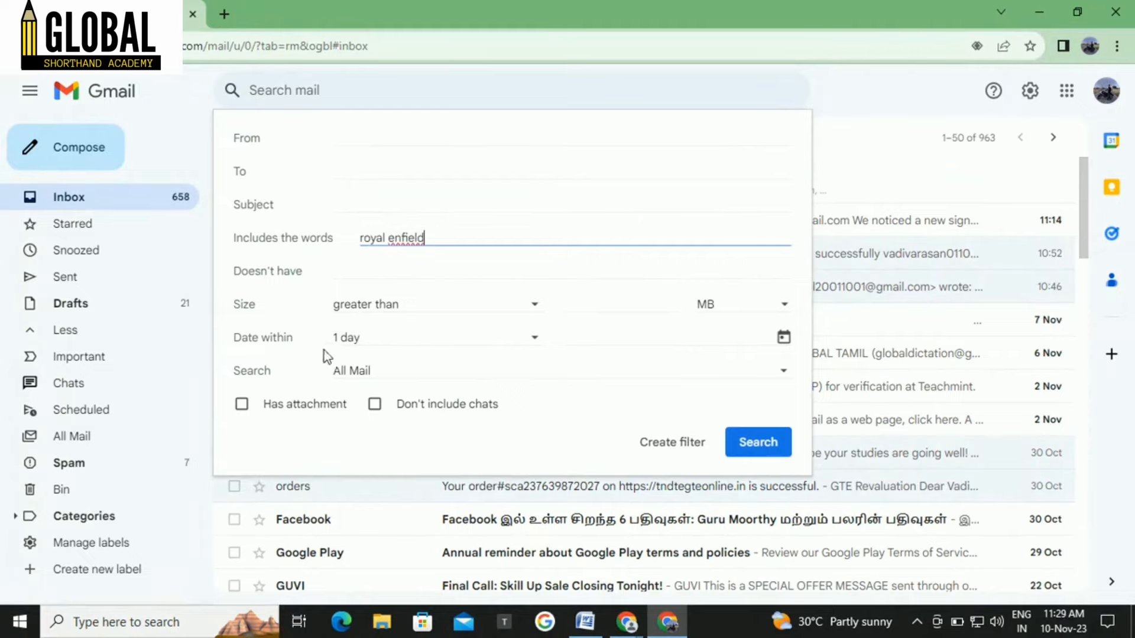
- Set the search's date range to within 1 year and run the search across All Mail
left_click(535, 338)
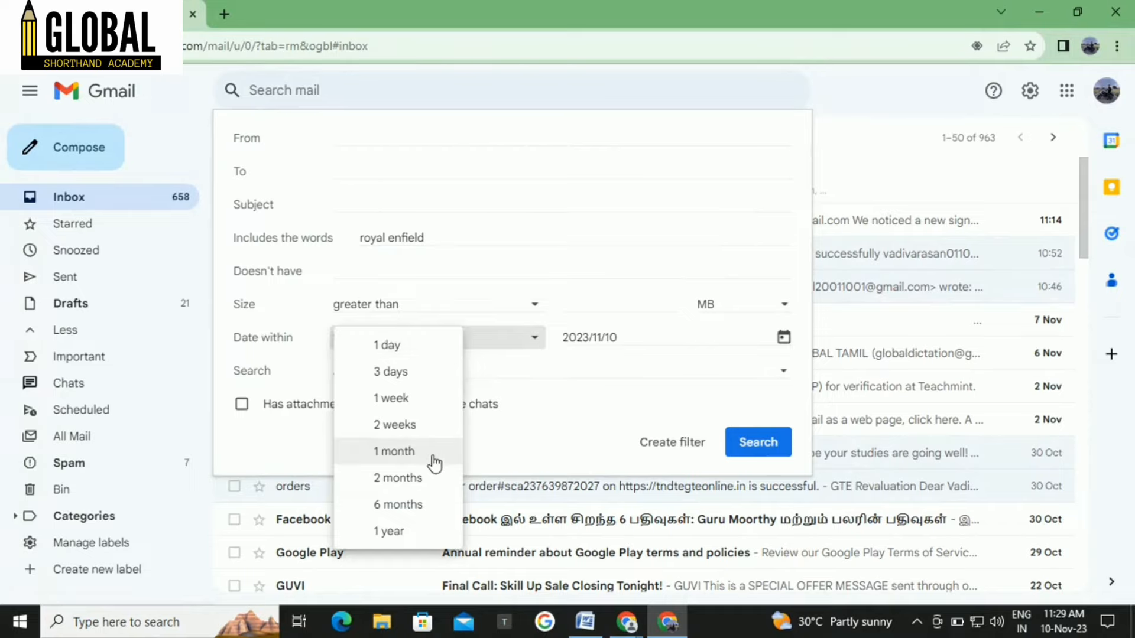
left_click(391, 531)
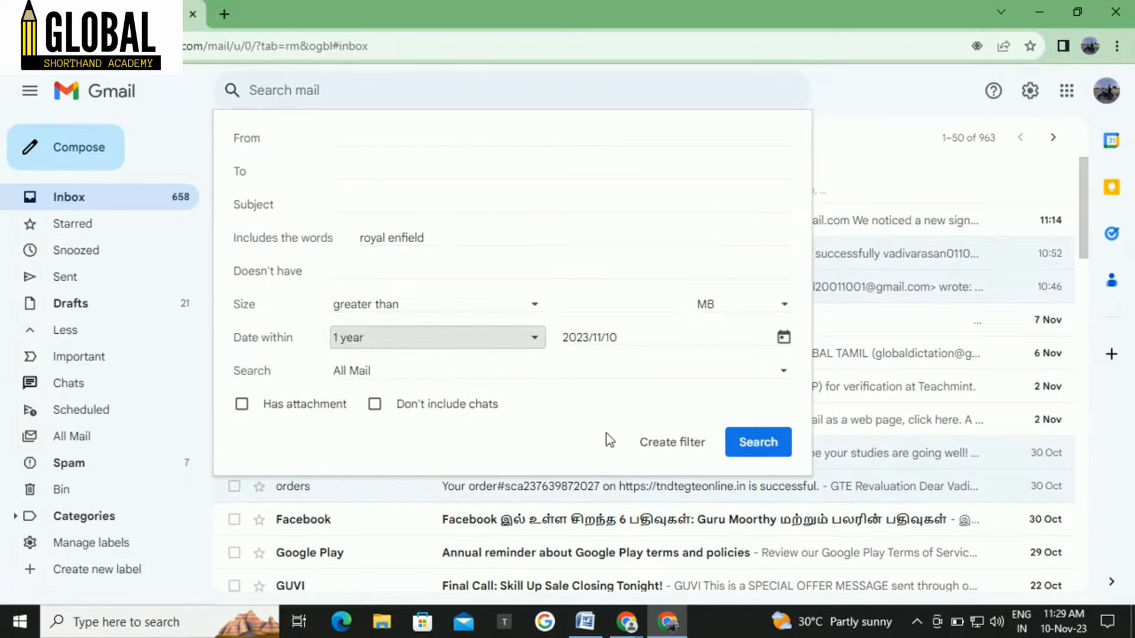
left_click(767, 448)
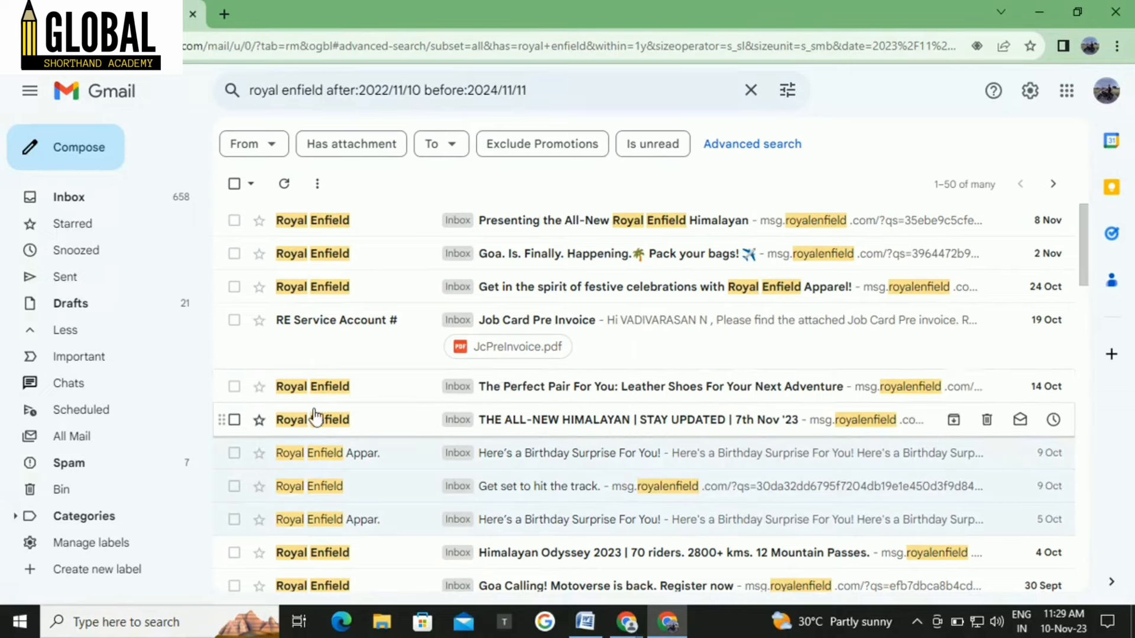
- Create a new label named "RE" and open it
left_click(77, 569)
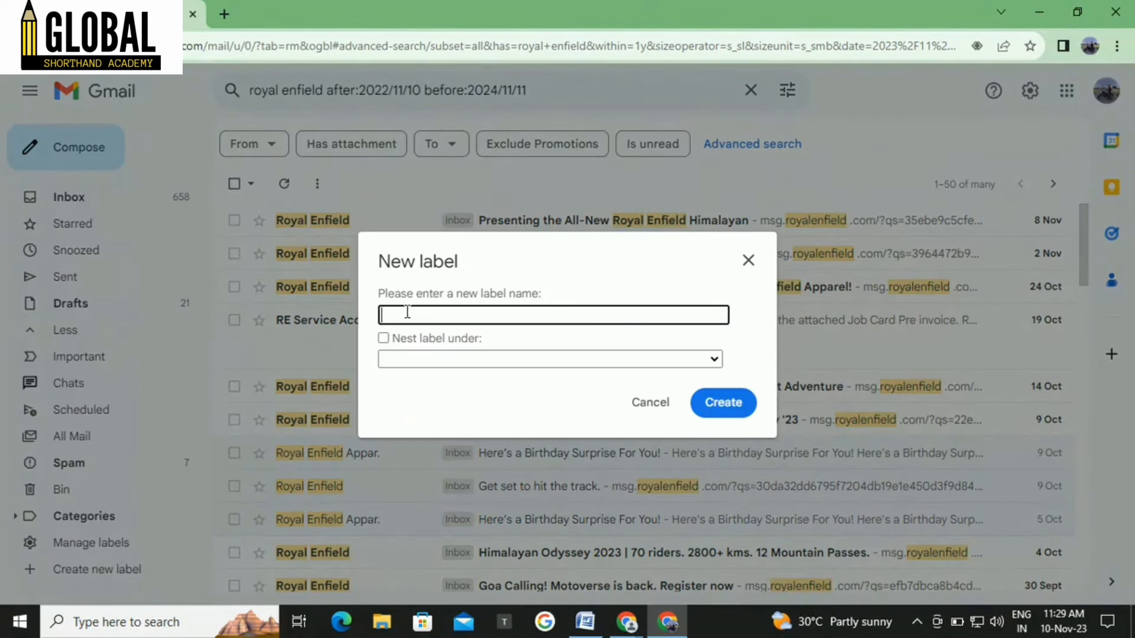
type("RE")
left_click(709, 405)
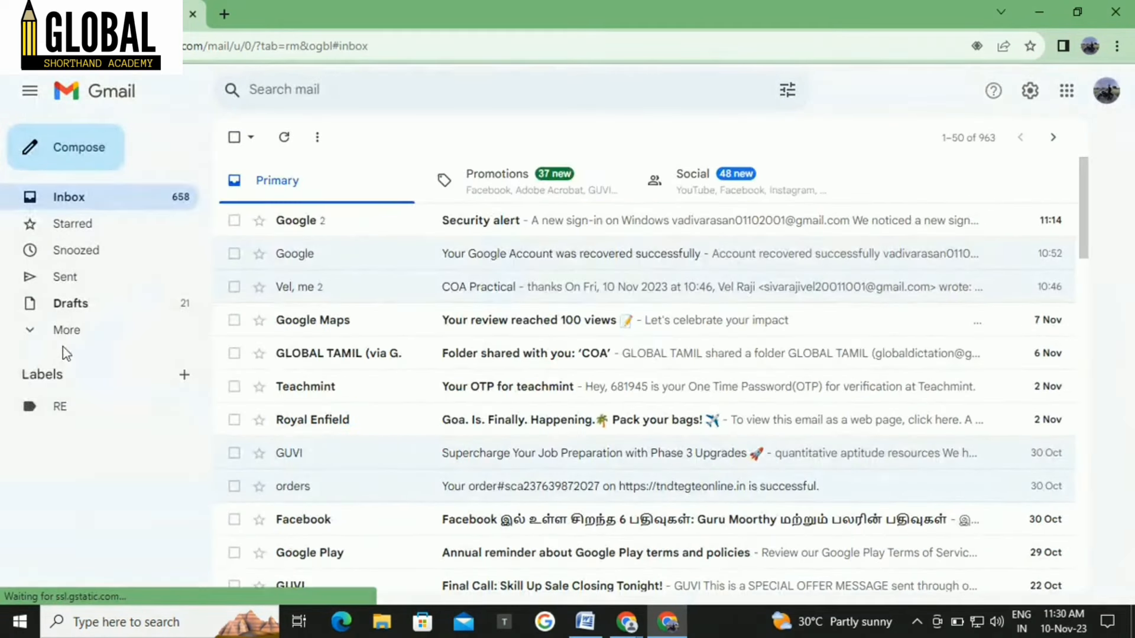
left_click(62, 407)
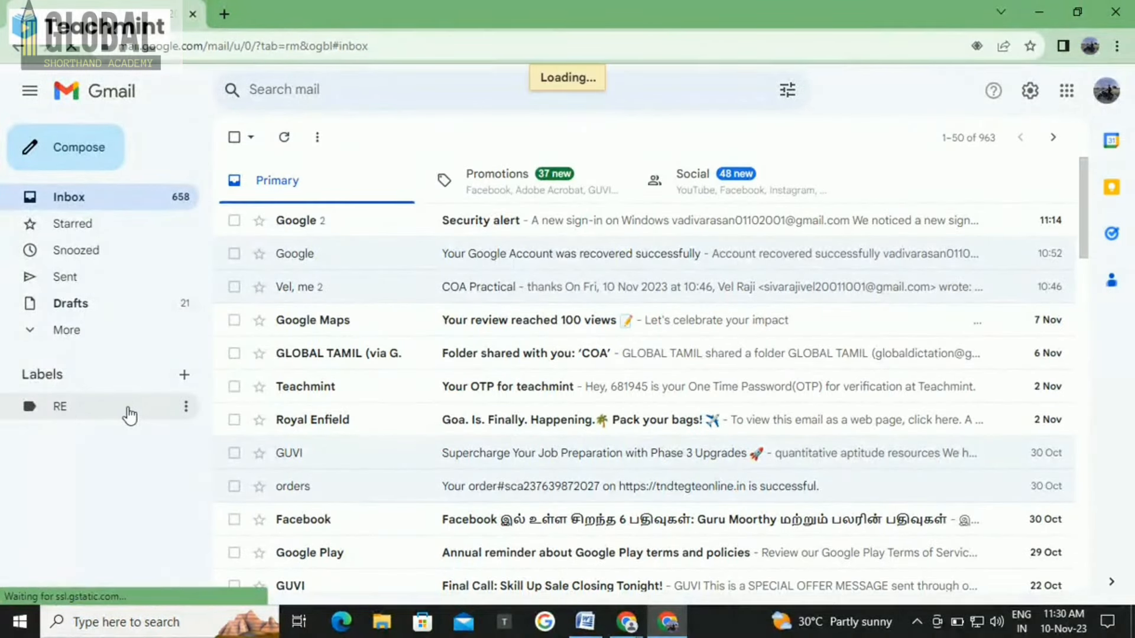